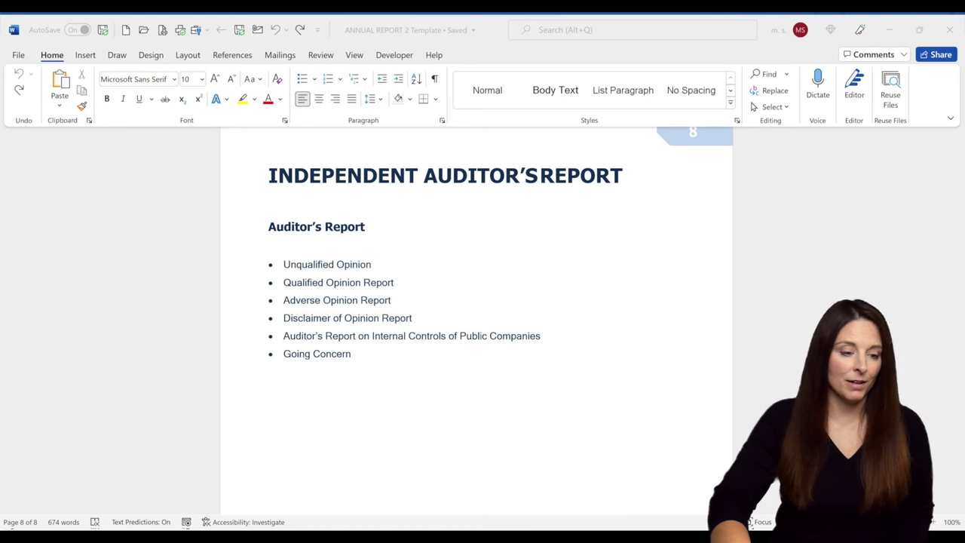
Select the Auditor's Report heading and copy it
left_click(509, 472)
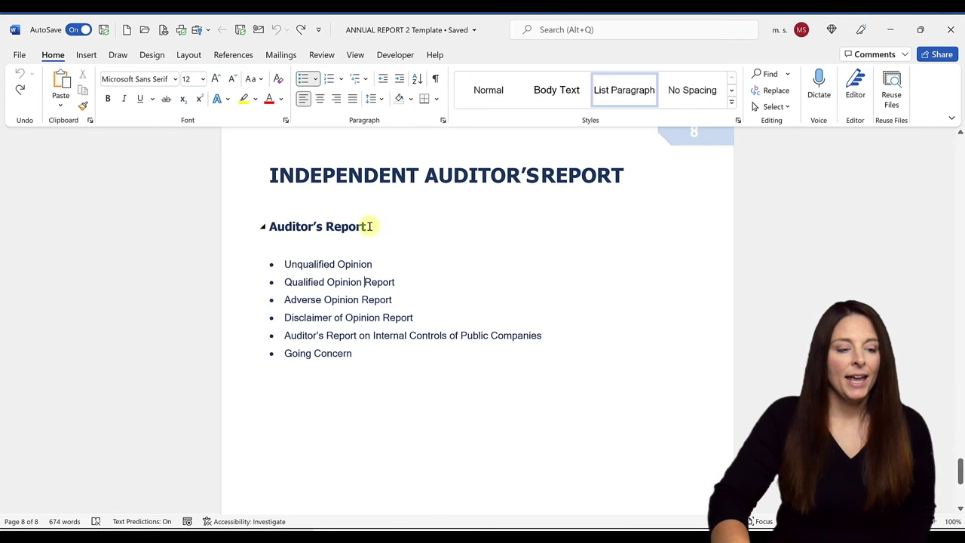
left_click_drag(369, 226, 301, 225)
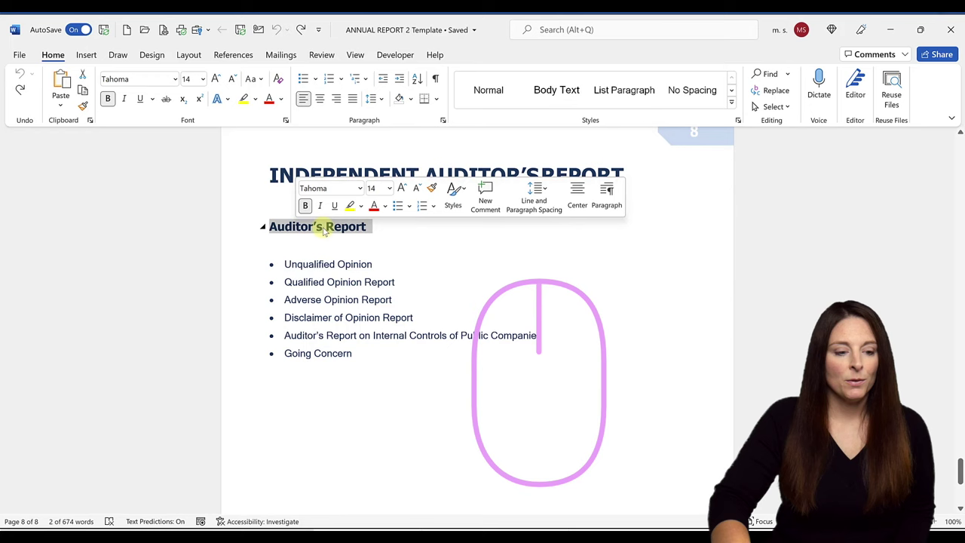
right_click(325, 228)
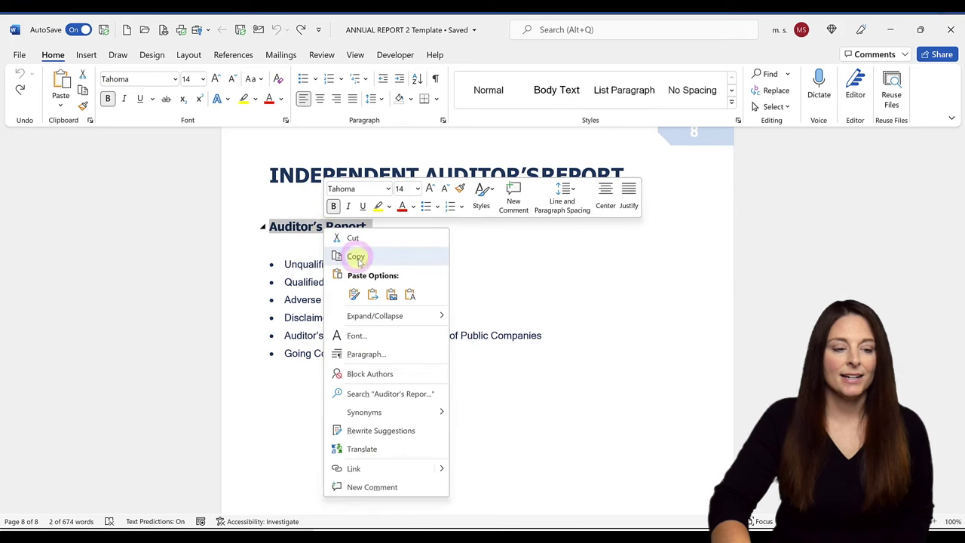
left_click(355, 257)
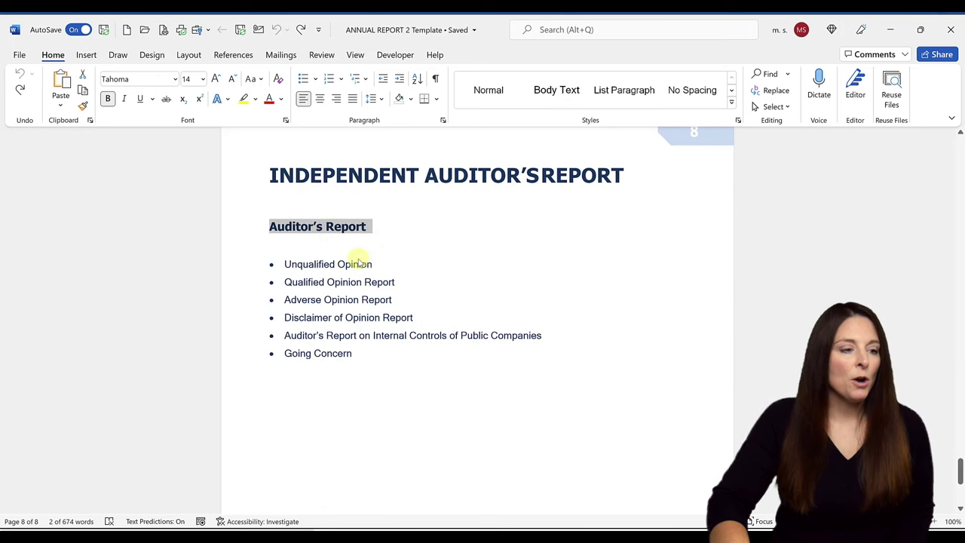
Bring up the Paste Special dialog from the Home tab's Paste menu
left_click(54, 58)
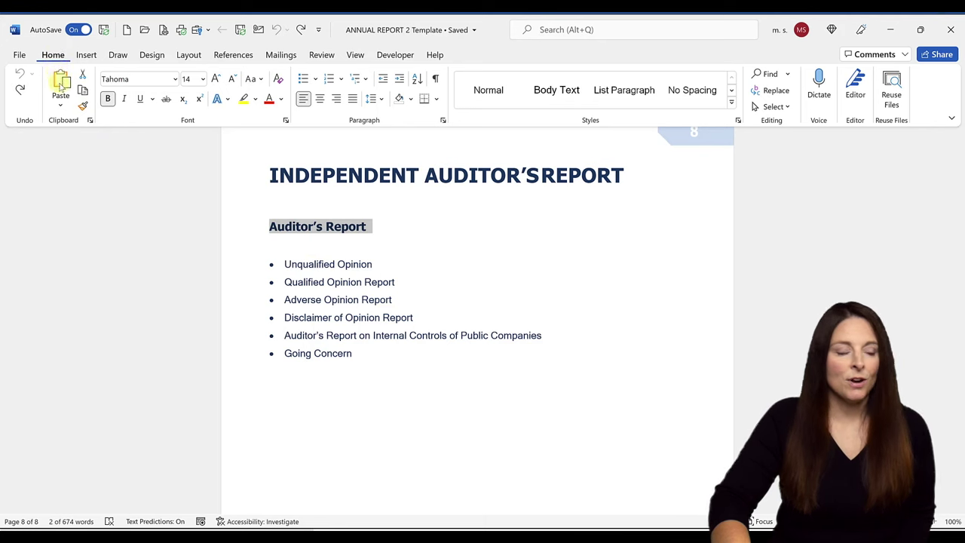
left_click(63, 107)
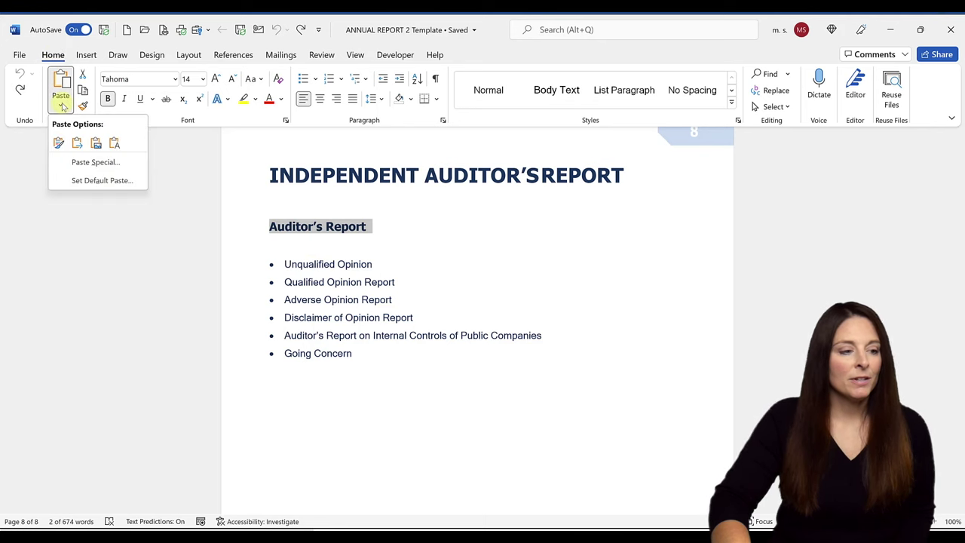
left_click(128, 165)
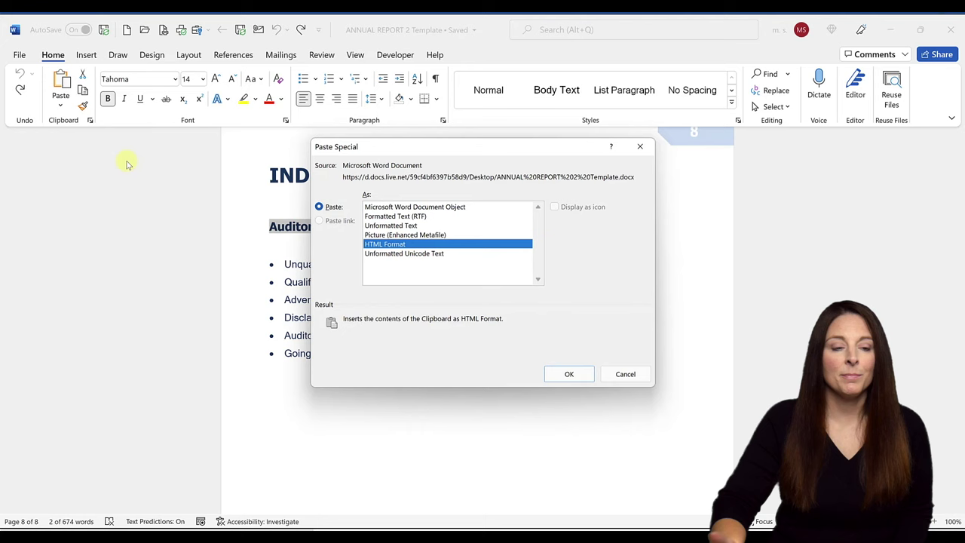
Paste the heading back as a Picture (Enhanced Metafile)
left_click(445, 235)
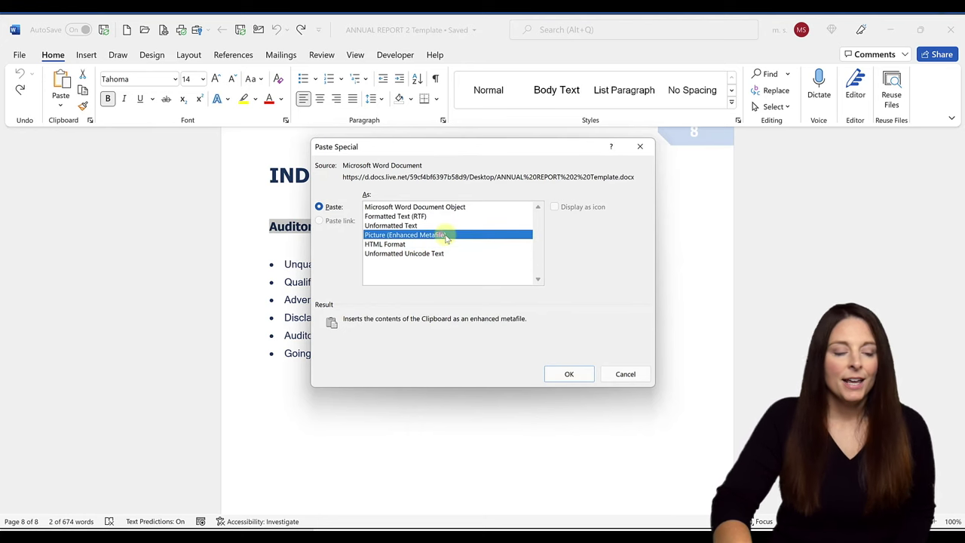
left_click(564, 371)
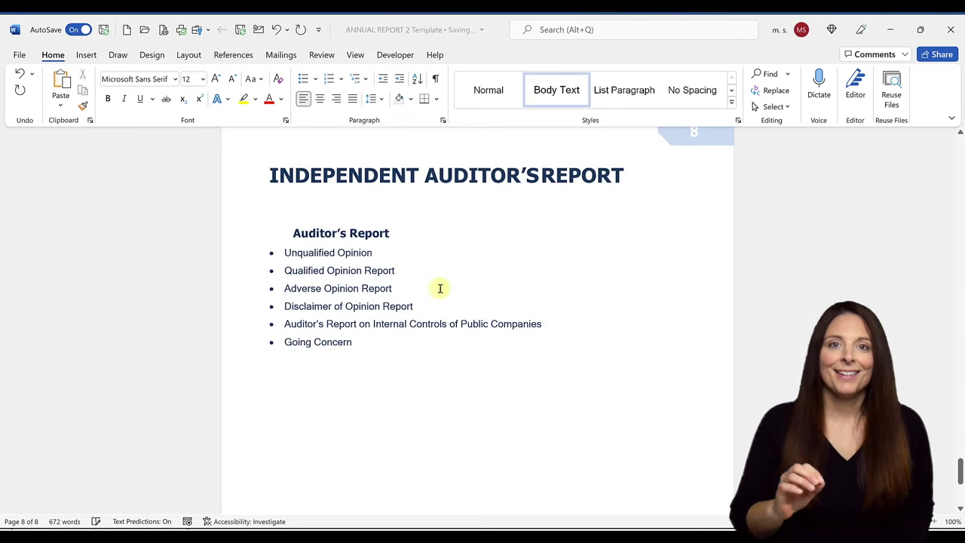
Rotate the pasted heading picture 90° counter-clockwise so it reads bottom to top
left_click(381, 237)
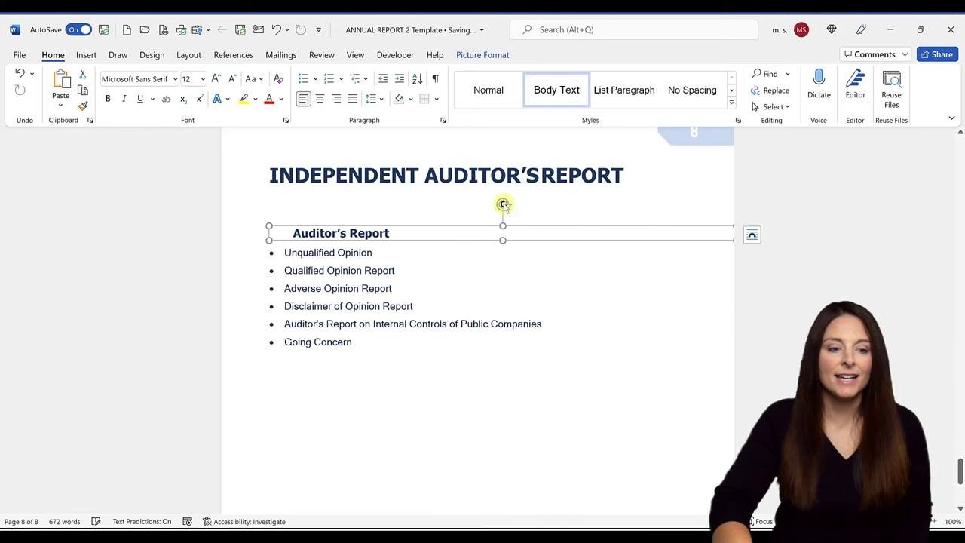
left_click_drag(503, 203, 376, 276)
scroll(343, 339, "down", 1)
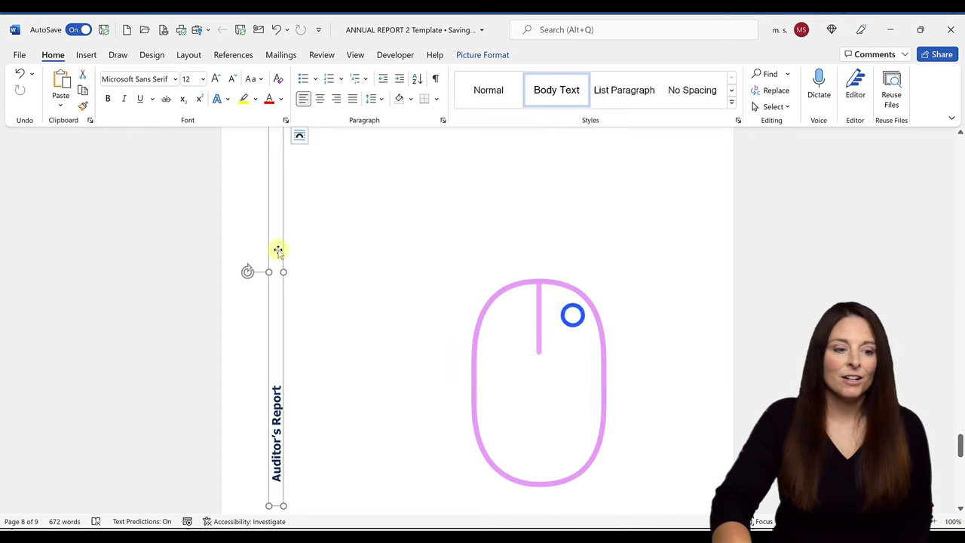
Set the rotated picture to Behind Text wrapping and position it left of the bullet list
right_click(278, 251)
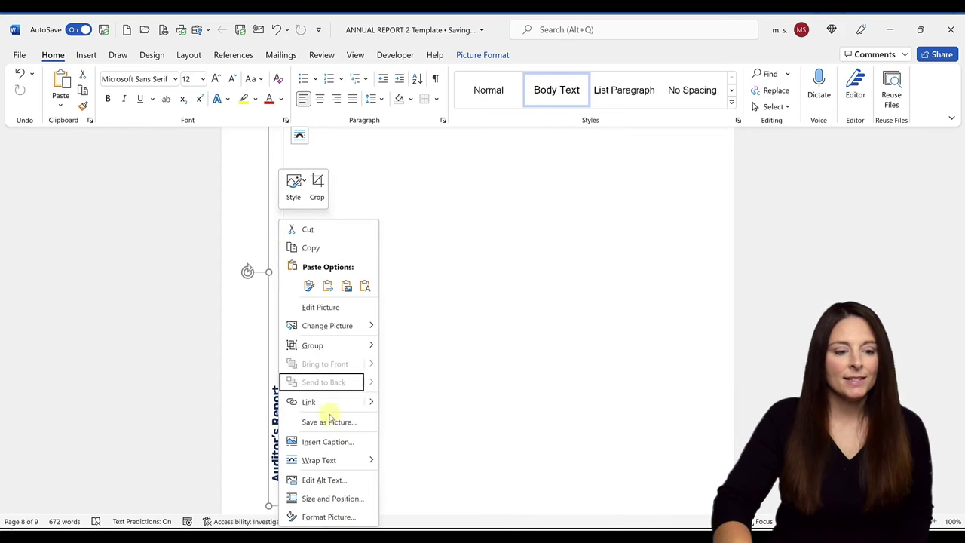
left_click(347, 460)
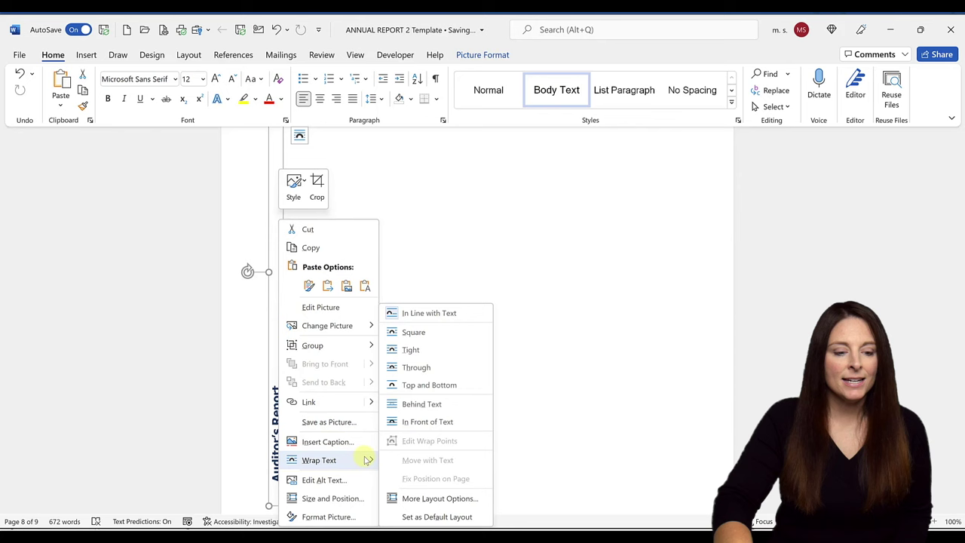
left_click(435, 404)
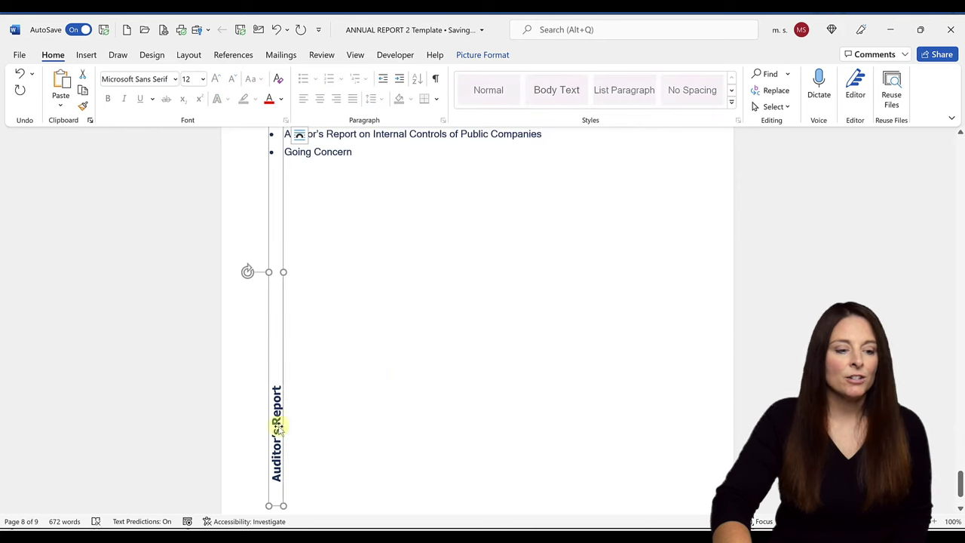
left_click_drag(277, 427, 254, 159)
scroll(254, 397, "up", 4)
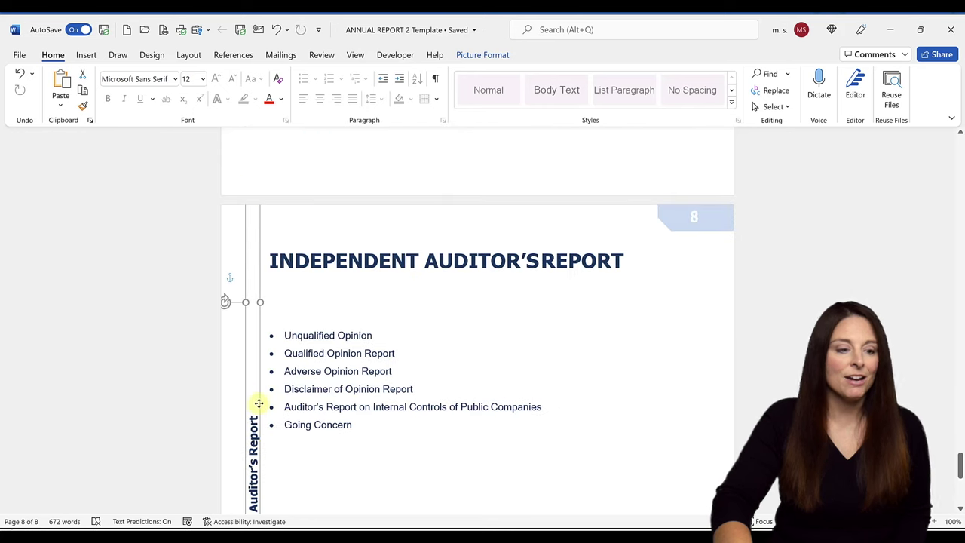
left_click_drag(258, 403, 251, 314)
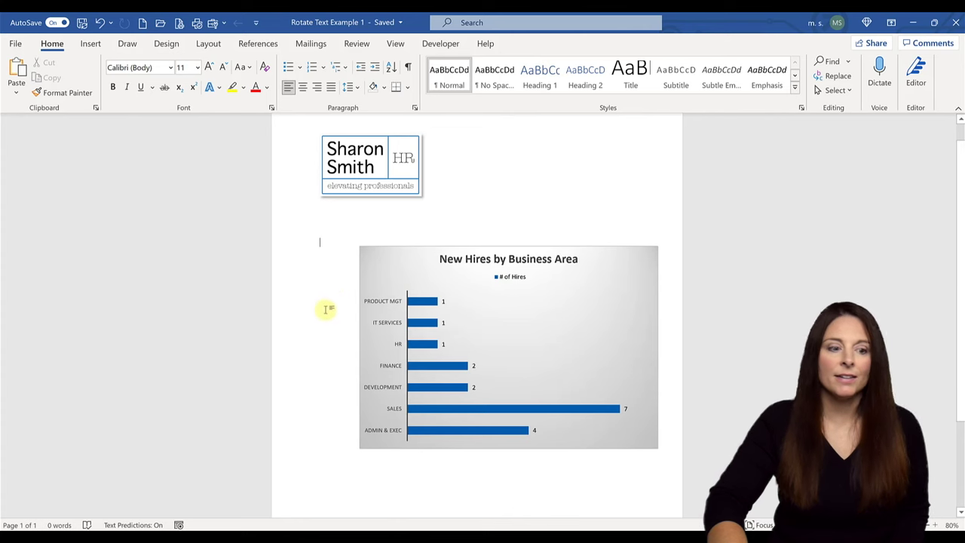
In Rotate Text Example 1, bring up the Insert tab's Text Box options
left_click(91, 44)
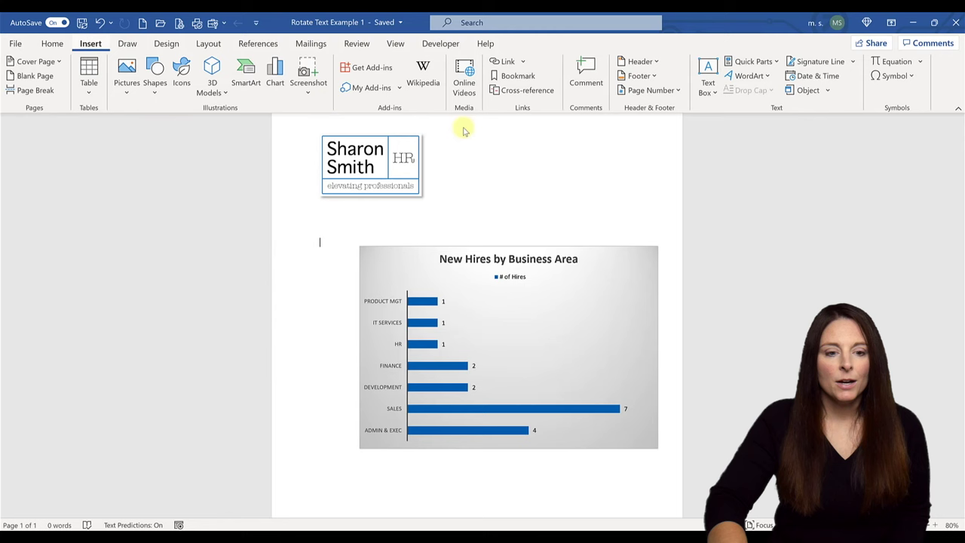
left_click(709, 92)
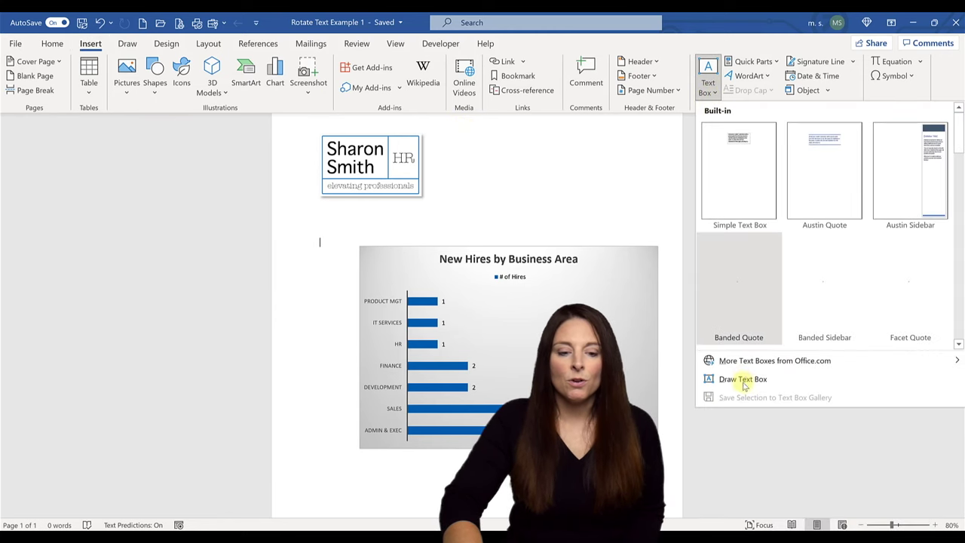
Draw a text box beside the logo above the chart, type 'Department', and select it
left_click(743, 380)
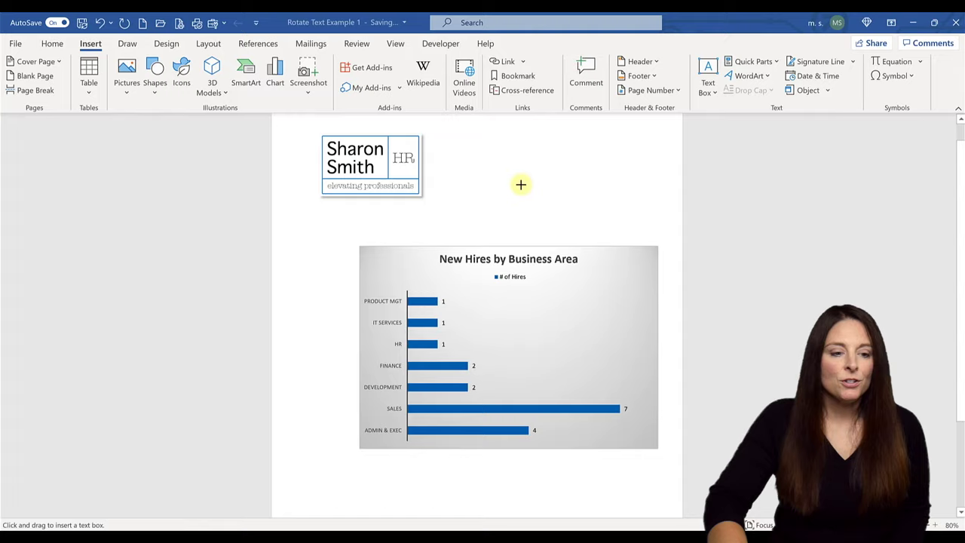
left_click_drag(398, 189, 595, 229)
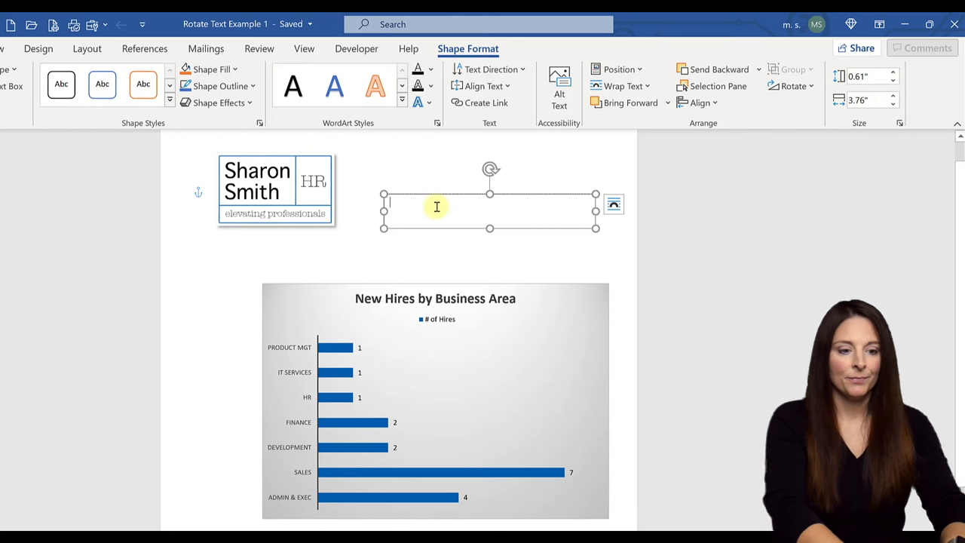
type("Department")
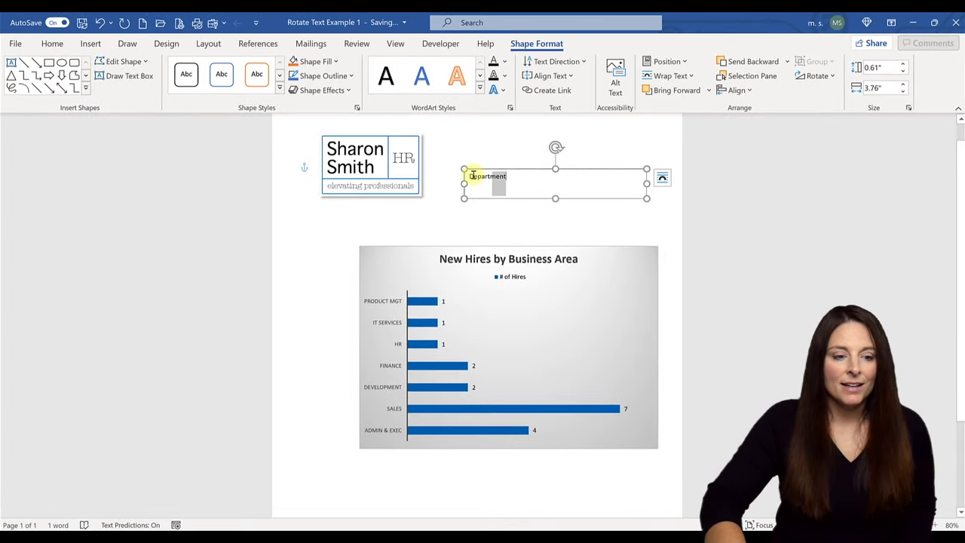
double_click(472, 174)
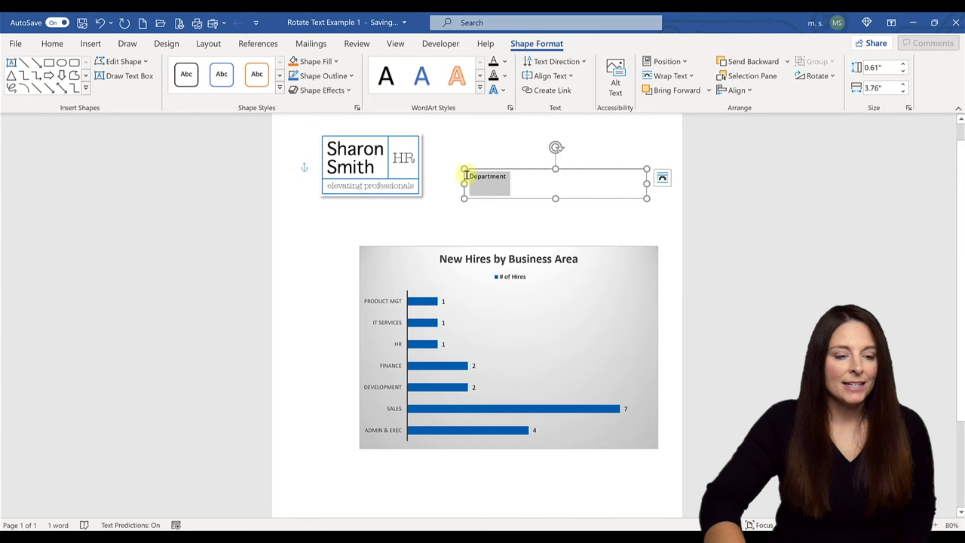
Format Department as Arial Black, 24 pt, Blue Accent 1, centred in its box
left_click(52, 44)
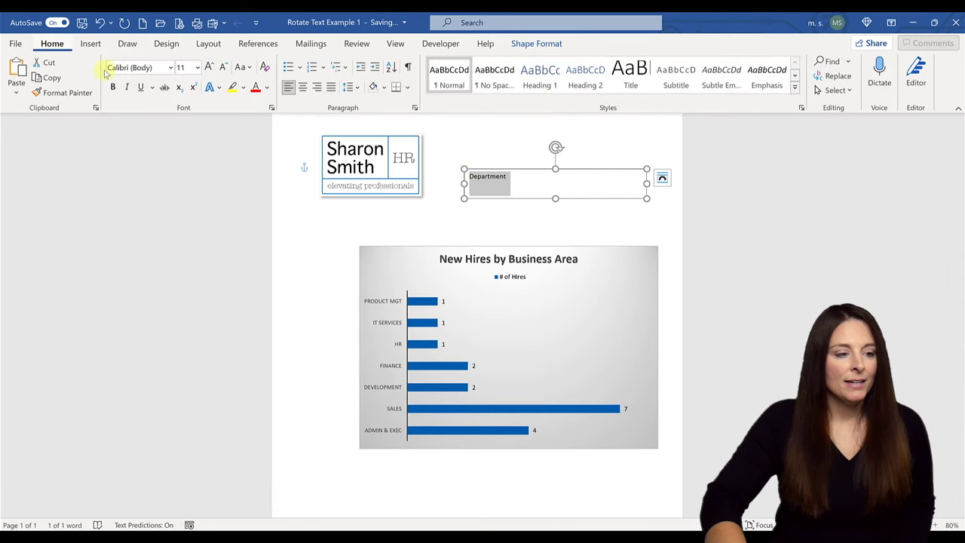
left_click(171, 68)
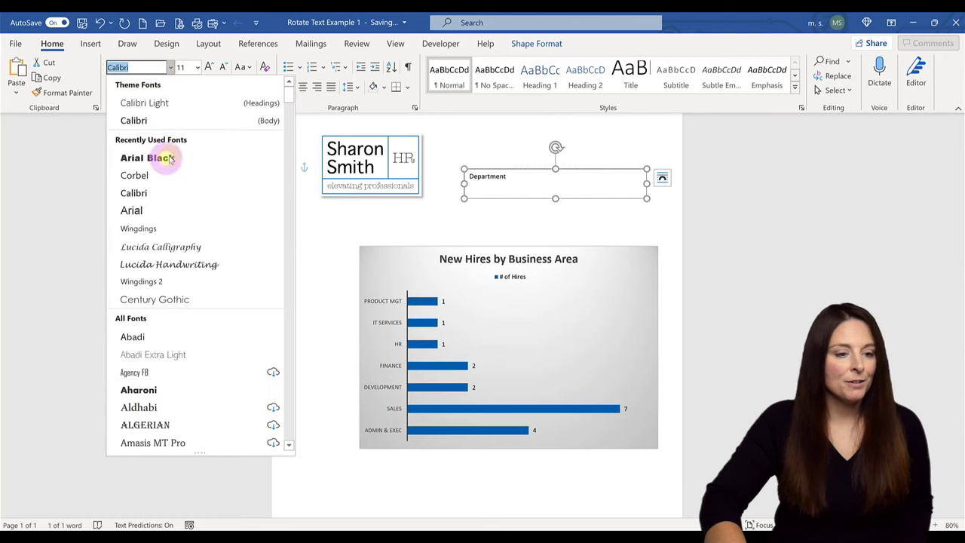
left_click(176, 157)
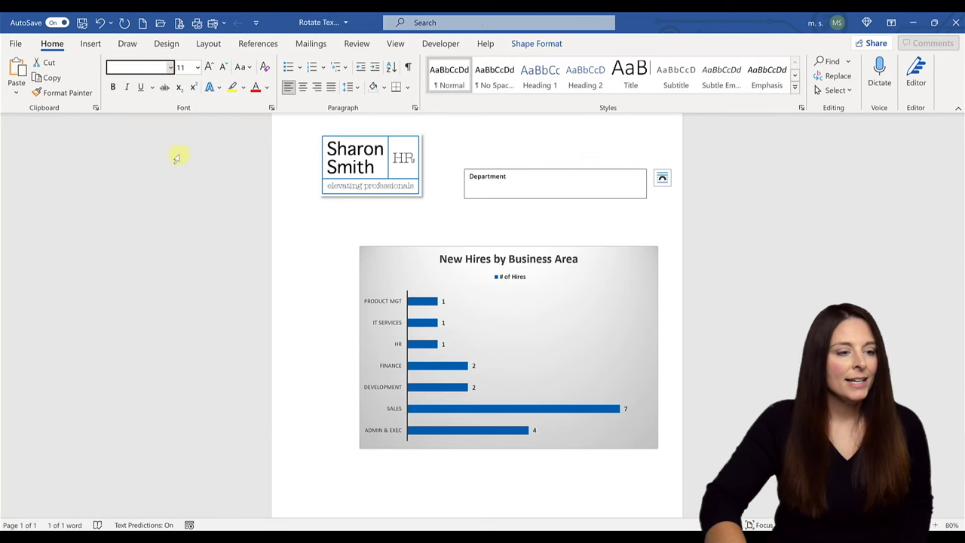
left_click(198, 68)
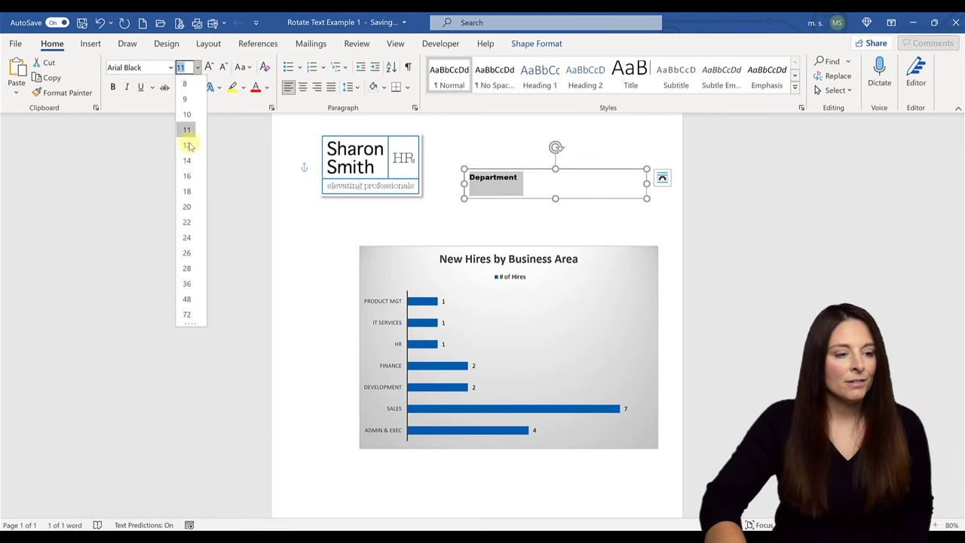
left_click(188, 237)
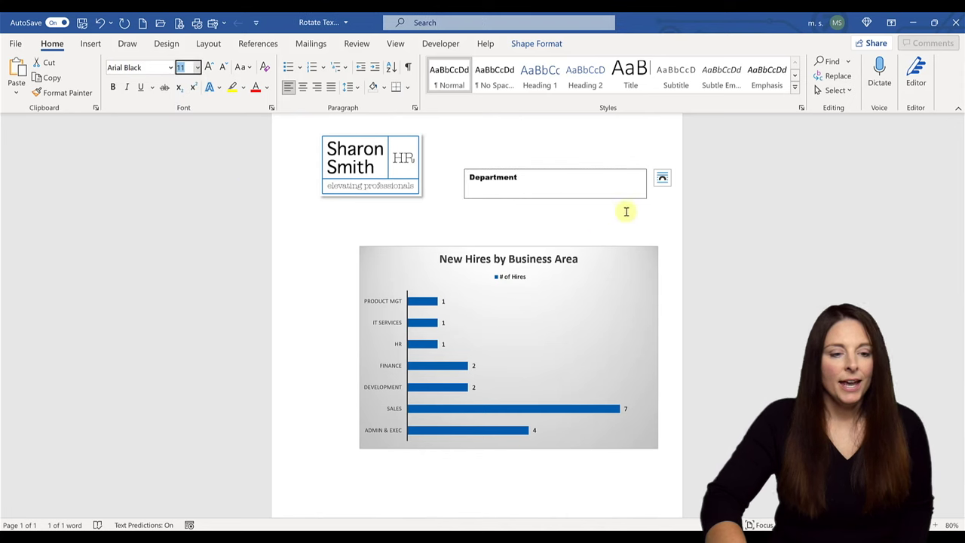
left_click(267, 88)
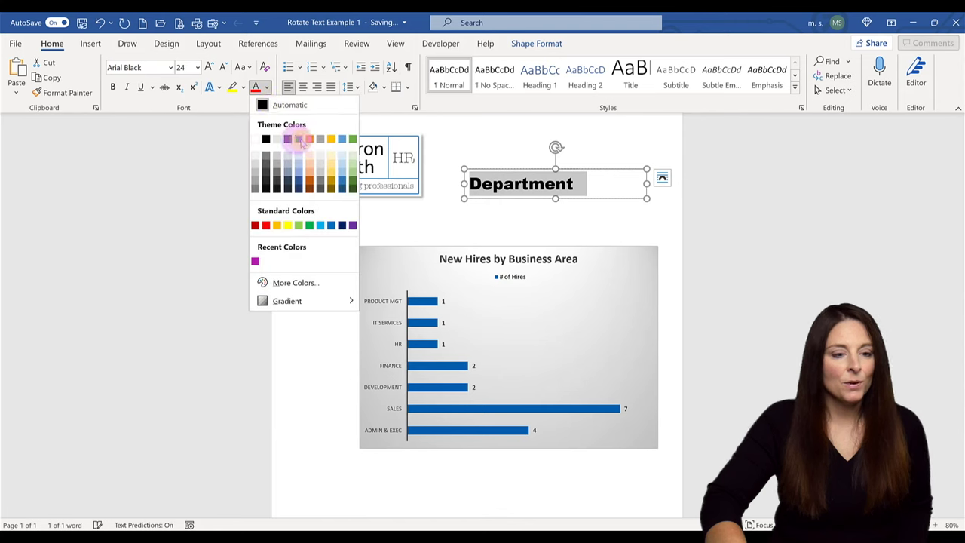
left_click(299, 141)
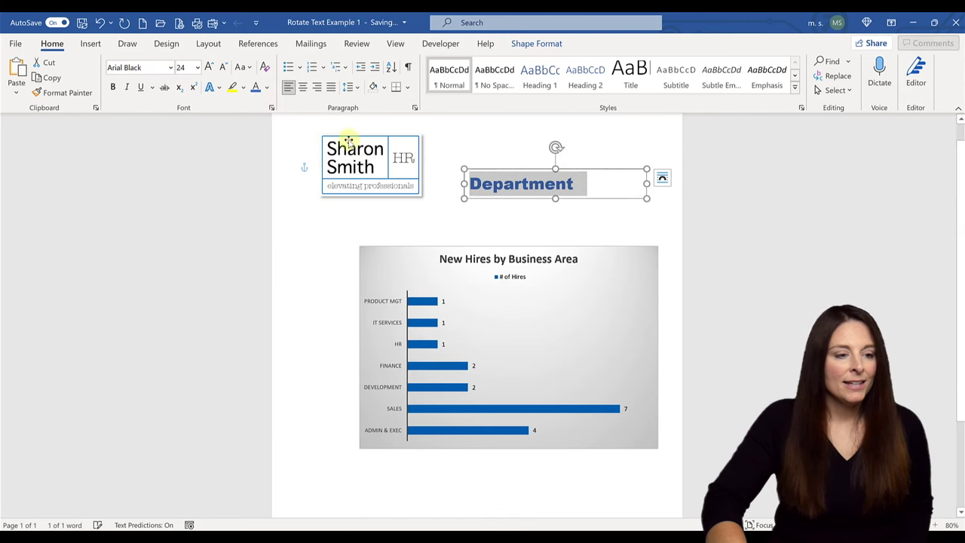
left_click(303, 88)
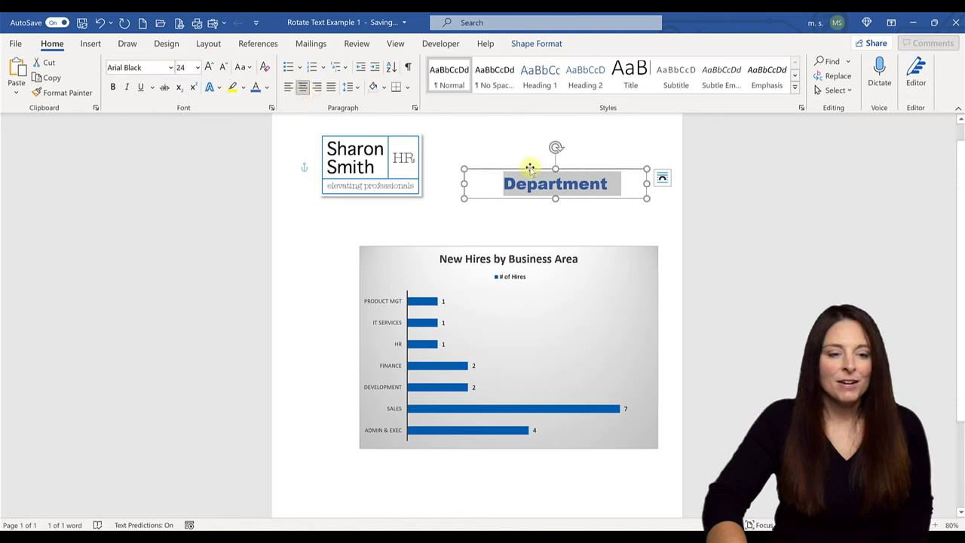
Rotate the Department text box upright, reading bottom to top, beside the chart's left edge
left_click_drag(555, 147, 310, 314)
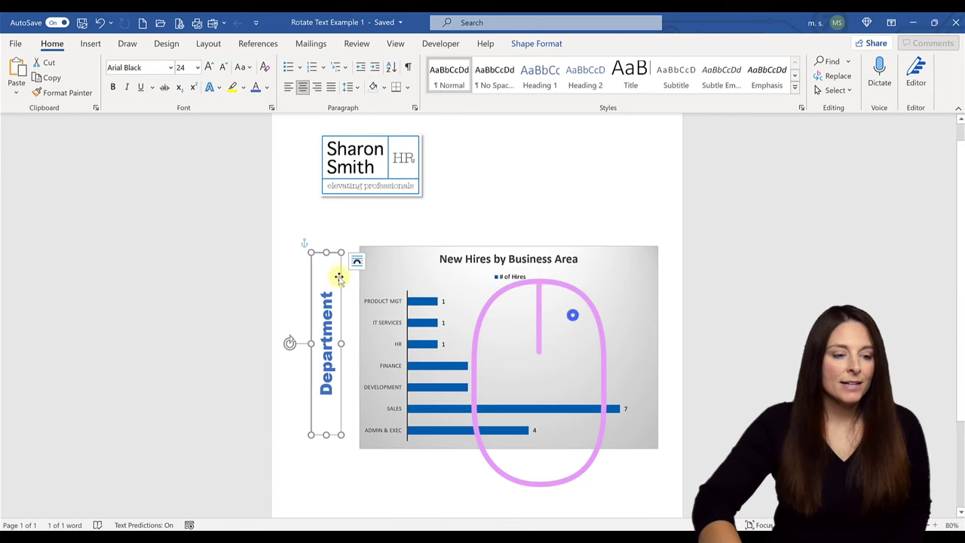
Set the Department text box's text direction to Rotate all text 90° in Format Shape
right_click(334, 272)
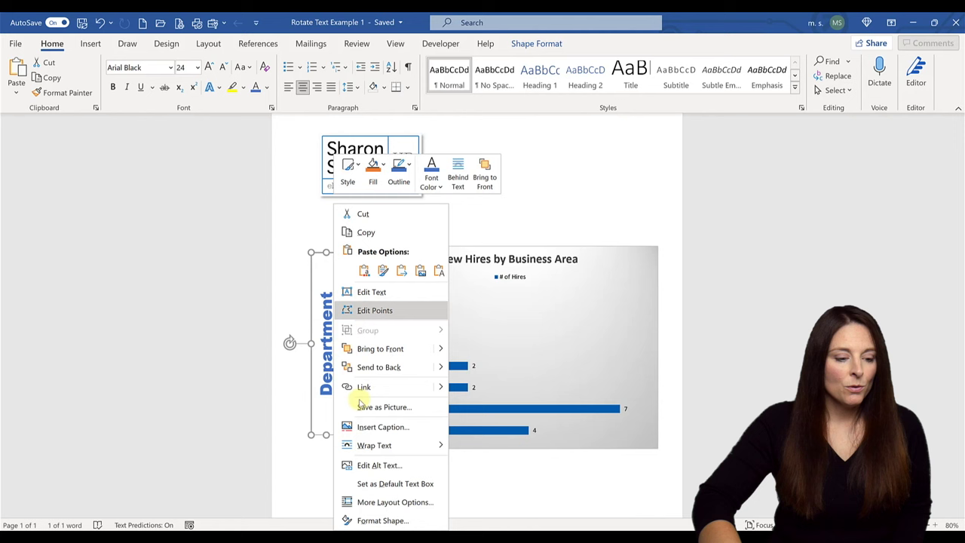
left_click(380, 522)
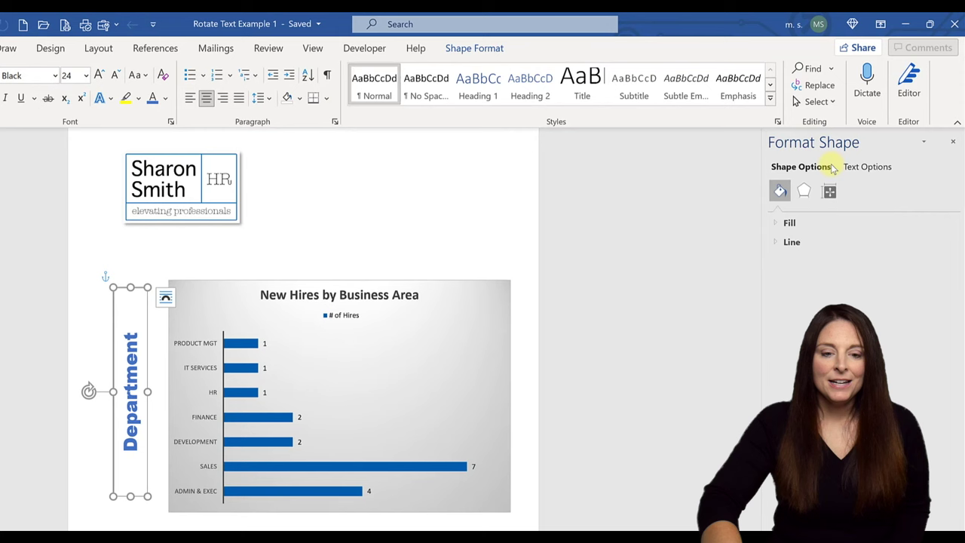
left_click(875, 169)
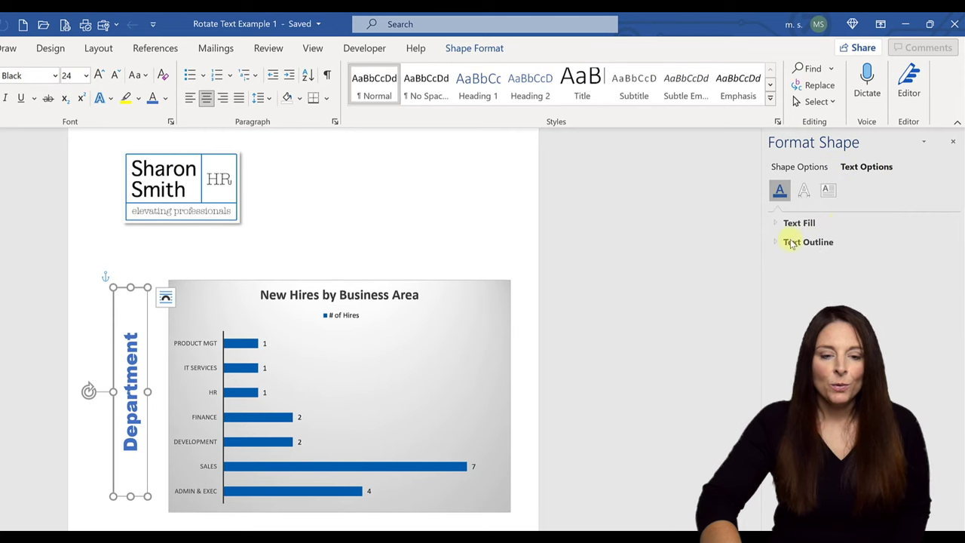
left_click(827, 192)
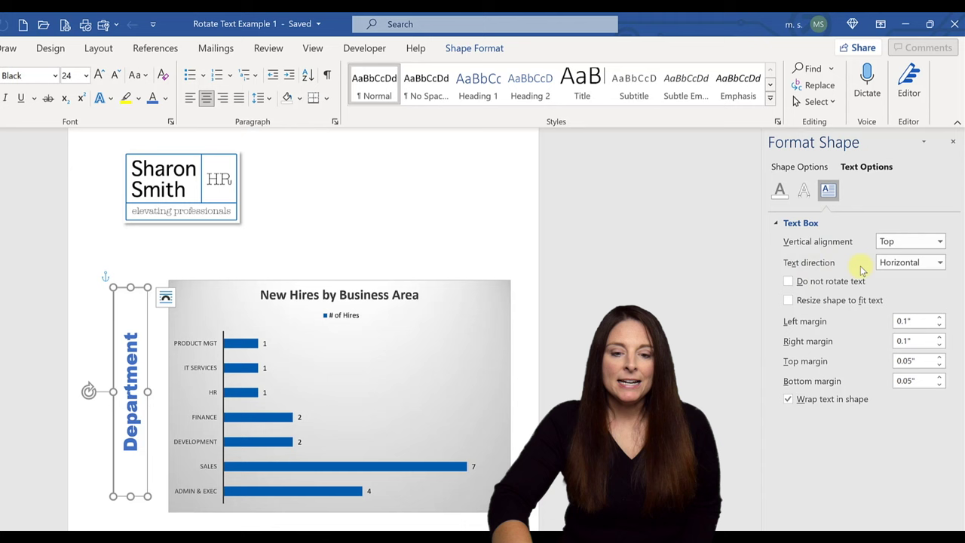
left_click(940, 263)
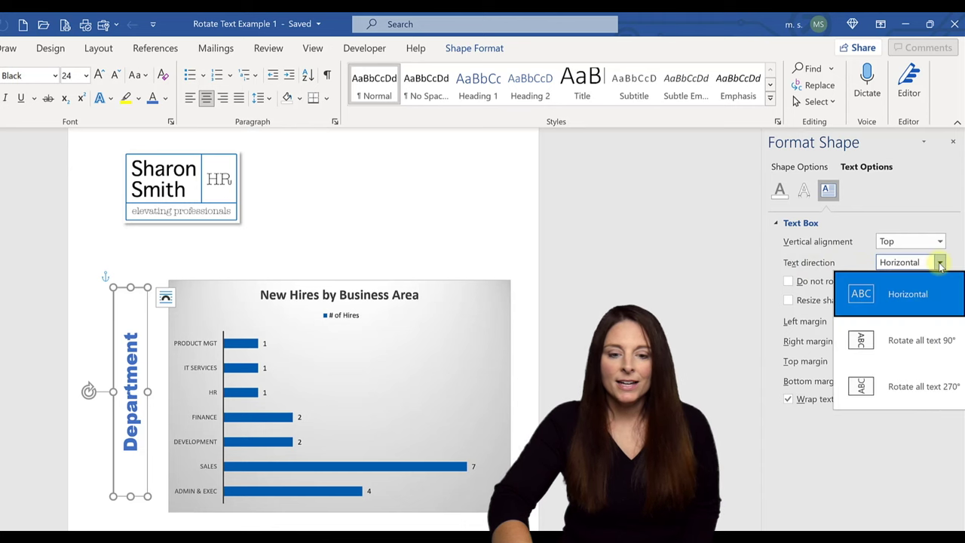
left_click(926, 341)
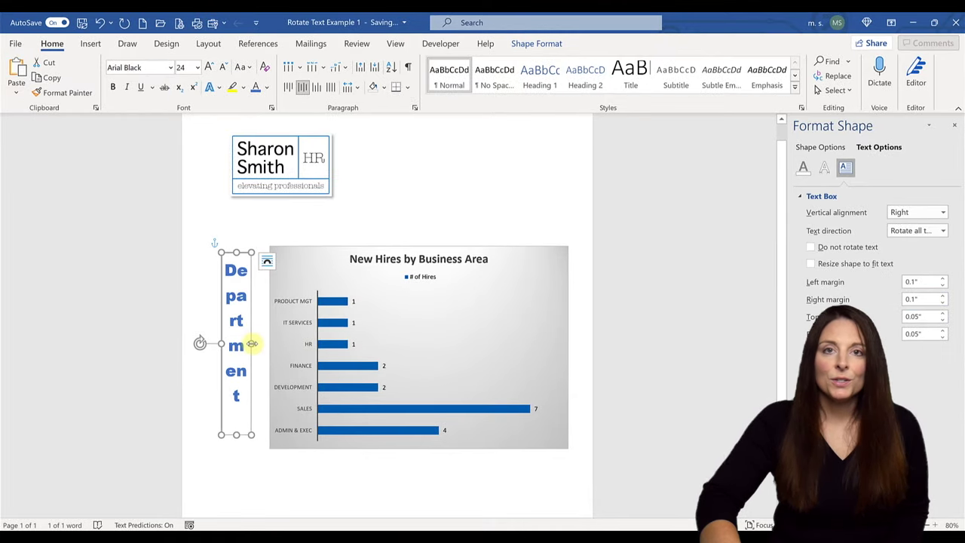
Narrow and lengthen the Department box so all ten letters stack, and place it beside the chart
left_click_drag(242, 344, 236, 344)
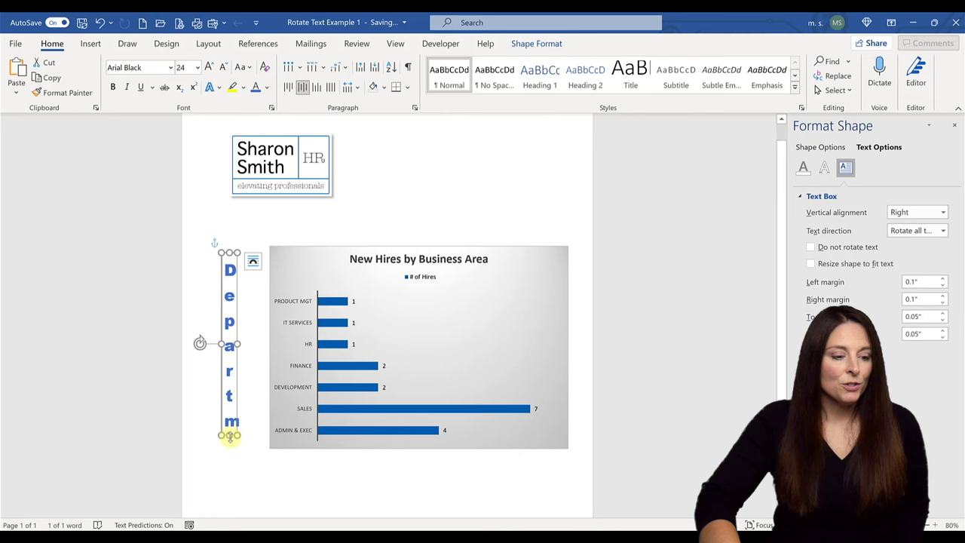
left_click_drag(227, 447, 228, 514)
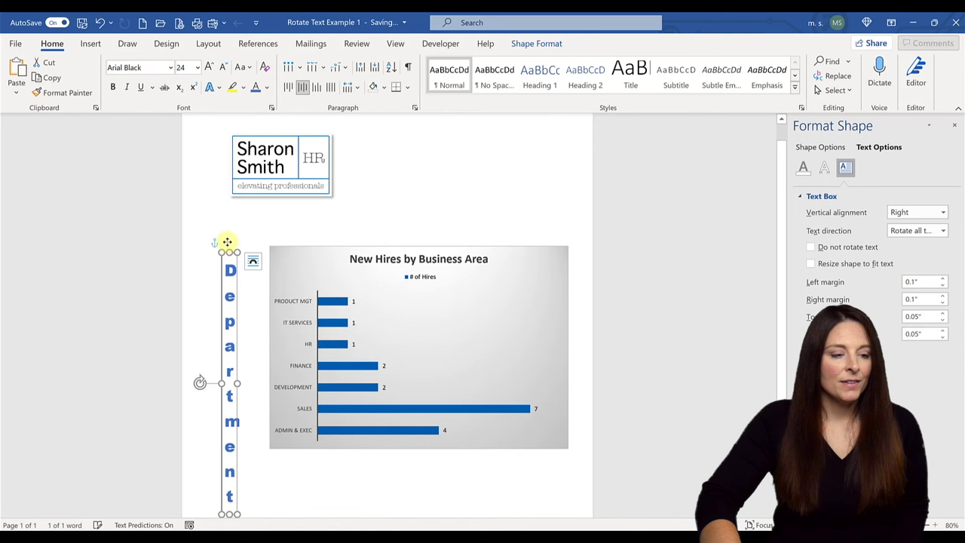
left_click_drag(227, 242, 240, 224)
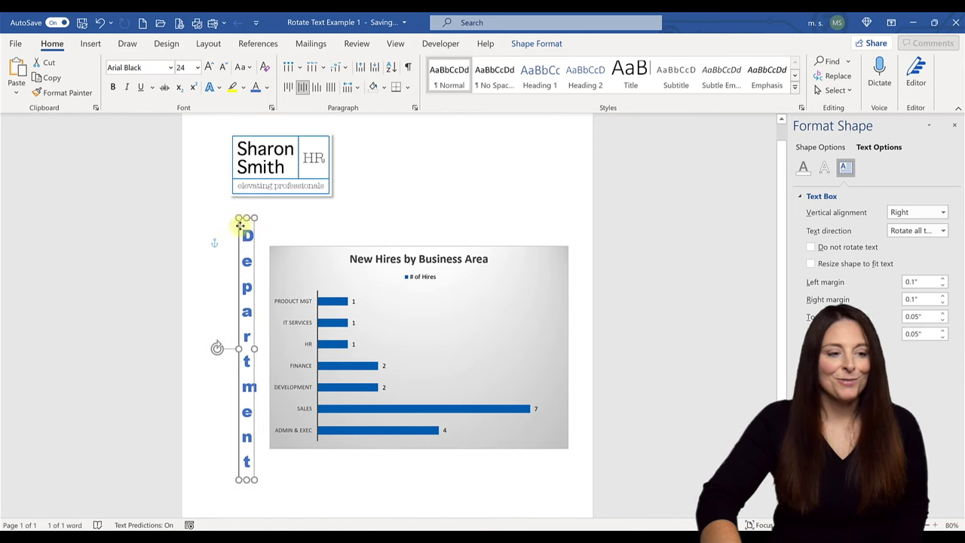
left_click(484, 200)
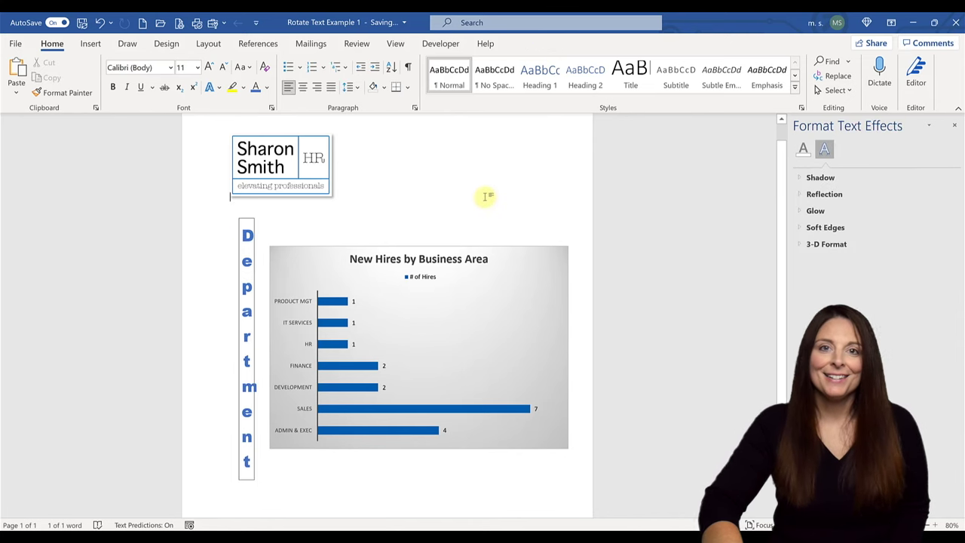